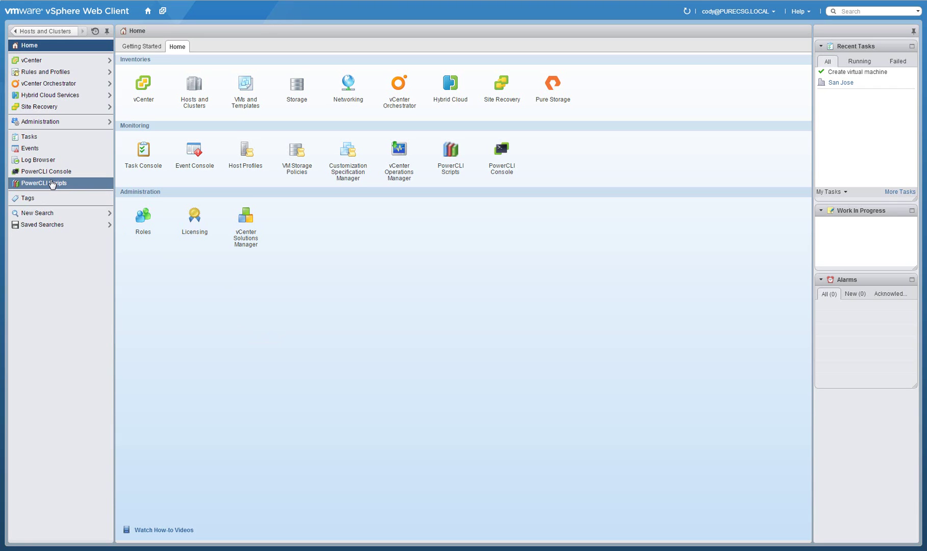
- Review the Pure Storage Cluster UNMAP script's code among the saved PowerCLI scripts
left_click(53, 187)
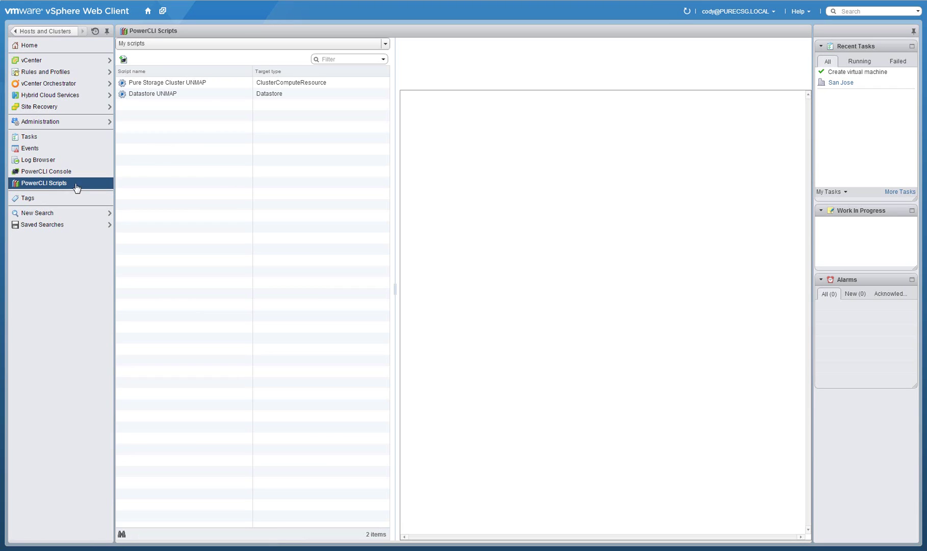
left_click(216, 84)
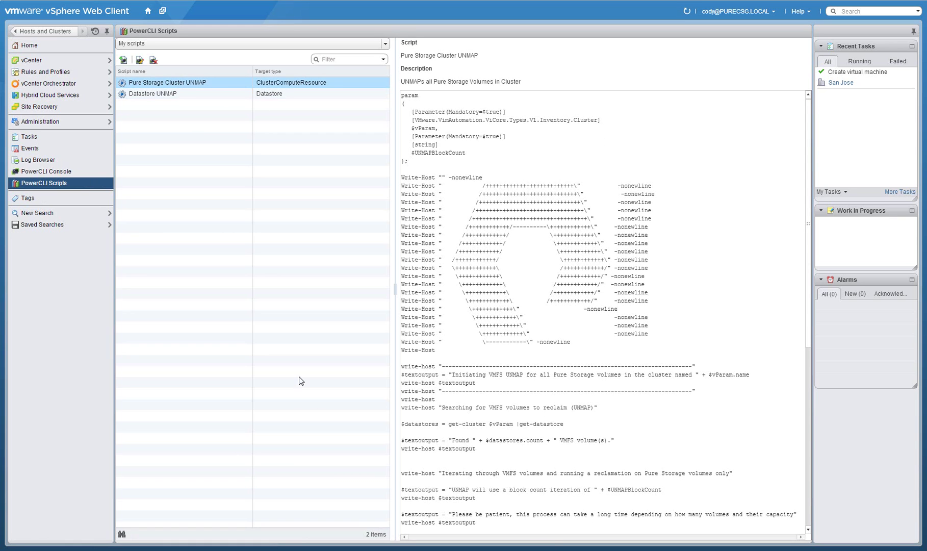
left_click(147, 13)
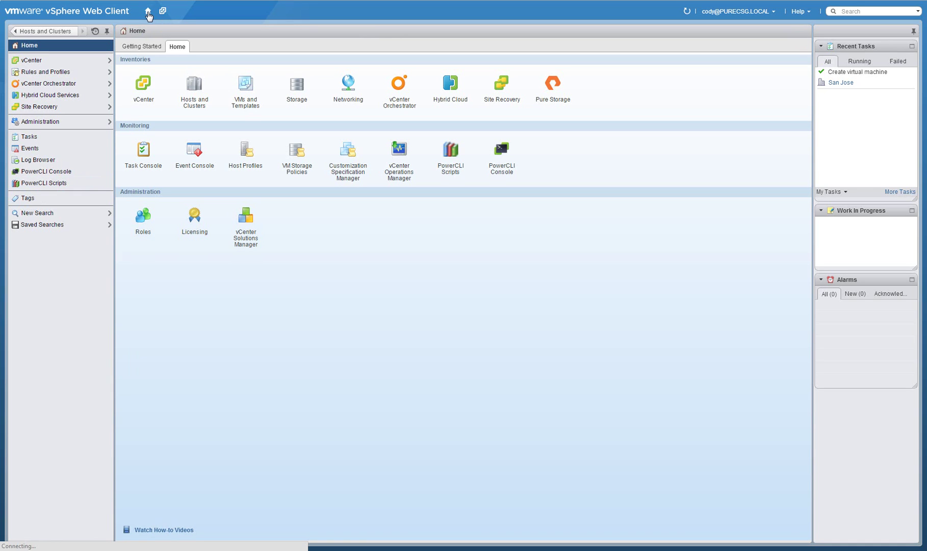
- Launch the Pure Storage Cluster UNMAP PowerCLI script on the Demo cluster, starting the UNMAPBlockCount entry
left_click(202, 93)
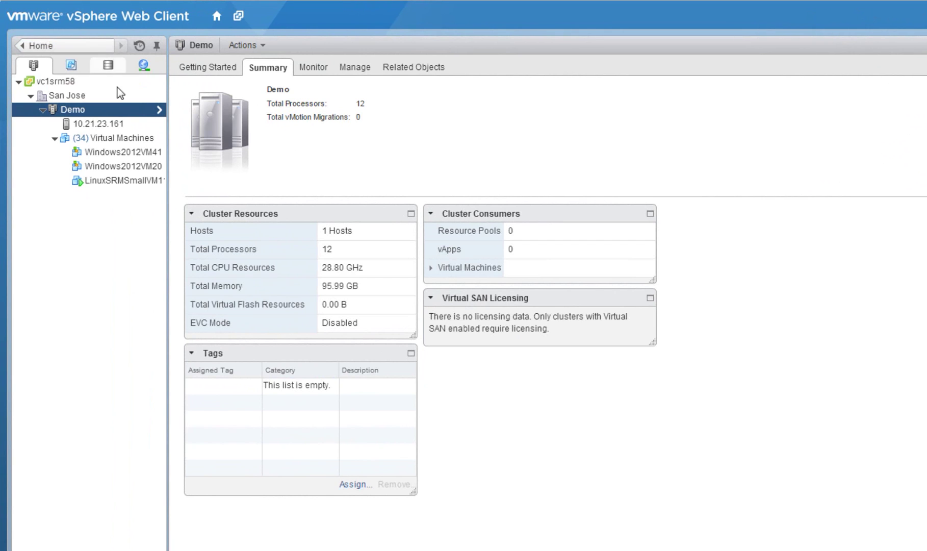
right_click(129, 113)
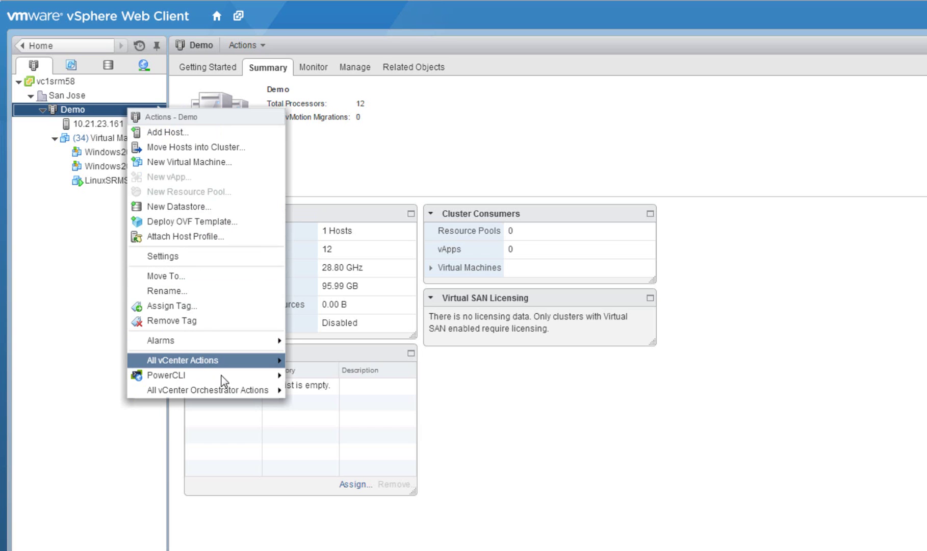
mouse_move(145, 359)
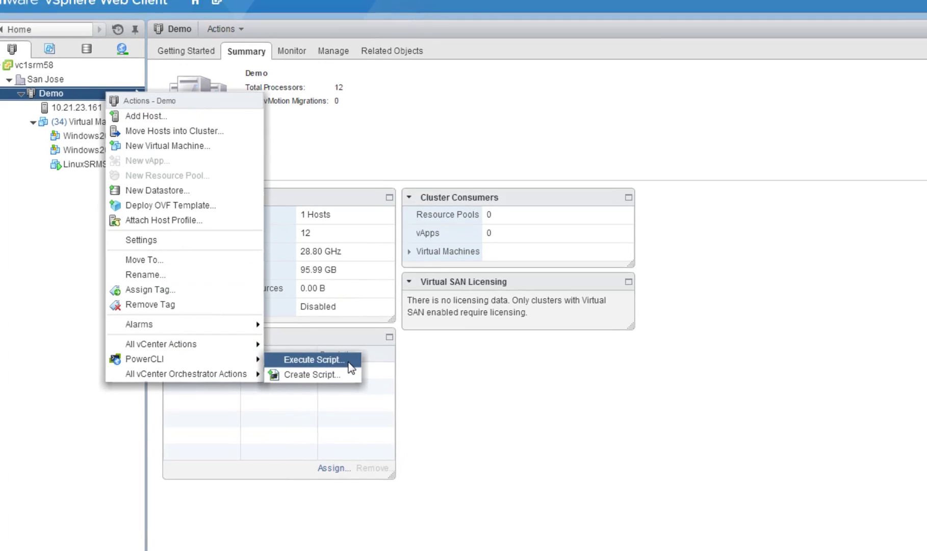
left_click(333, 376)
left_click(388, 108)
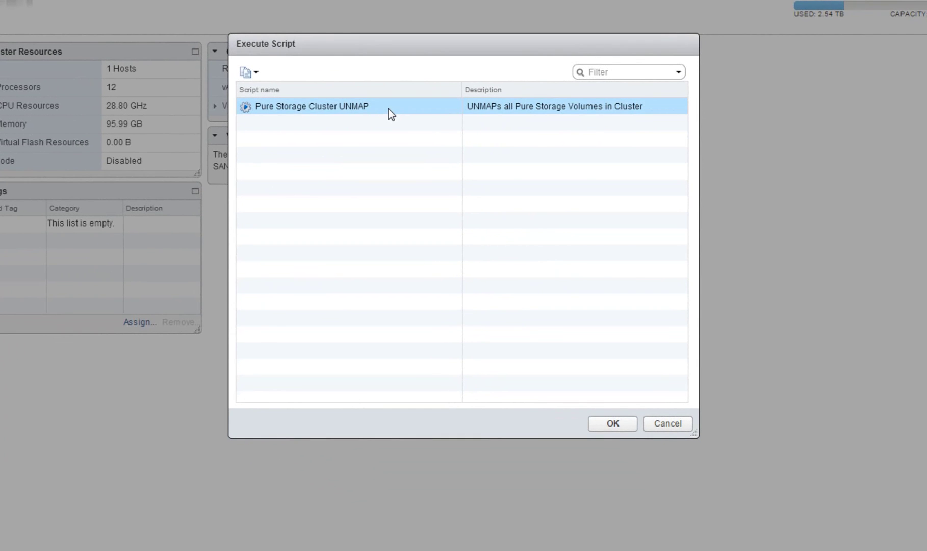
left_click(598, 421)
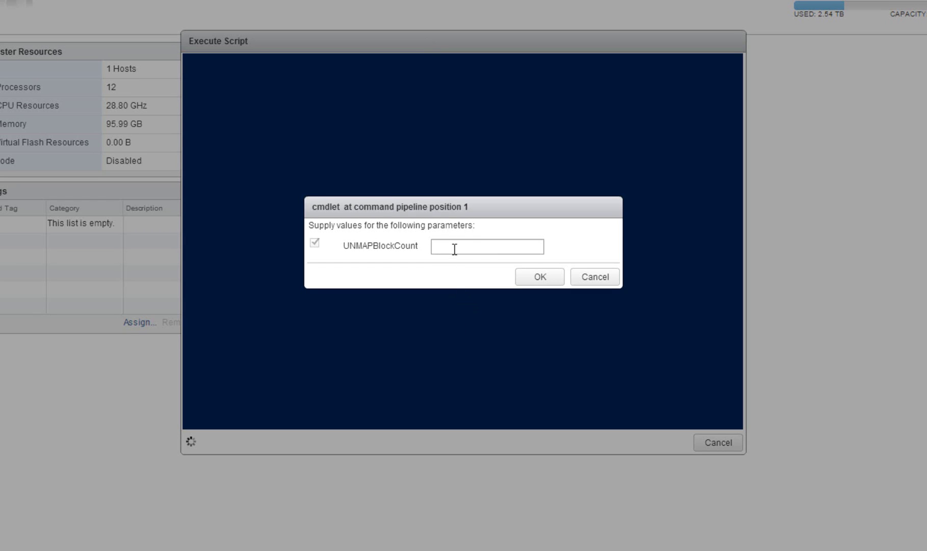
left_click(455, 248)
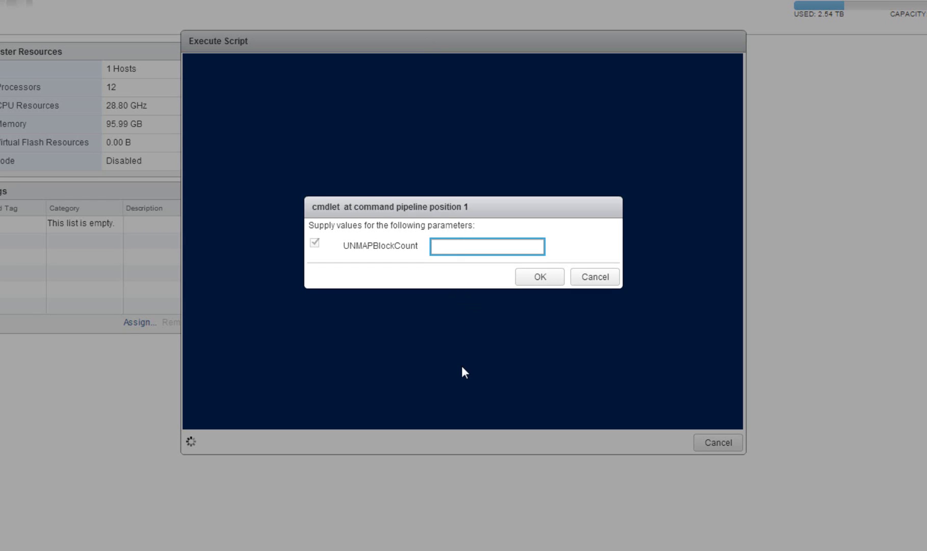
type("60000")
- Submit UNMAPBlockCount 60000 and watch the script console begin its output
left_click(529, 284)
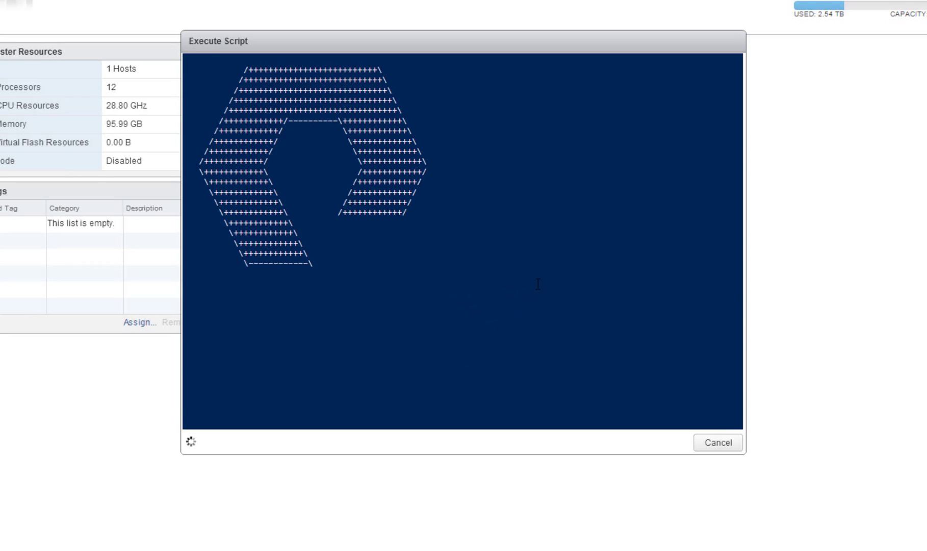